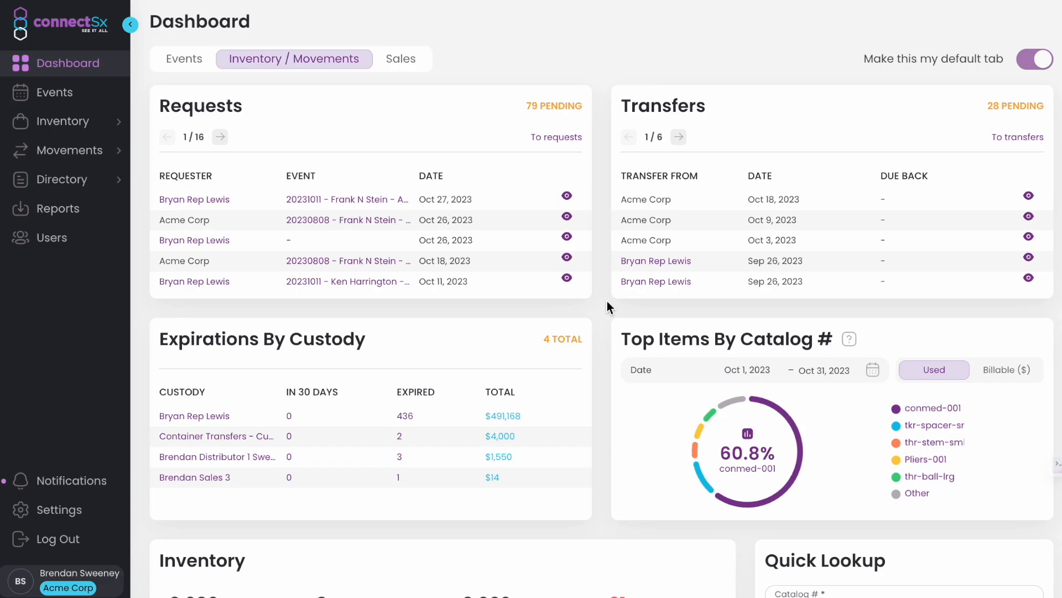
- Look over the All Inventory list and the Transfers list under movements
{"action": "left_click", "coordinate": [70, 120]}
{"action": "left_click", "coordinate": [71, 148]}
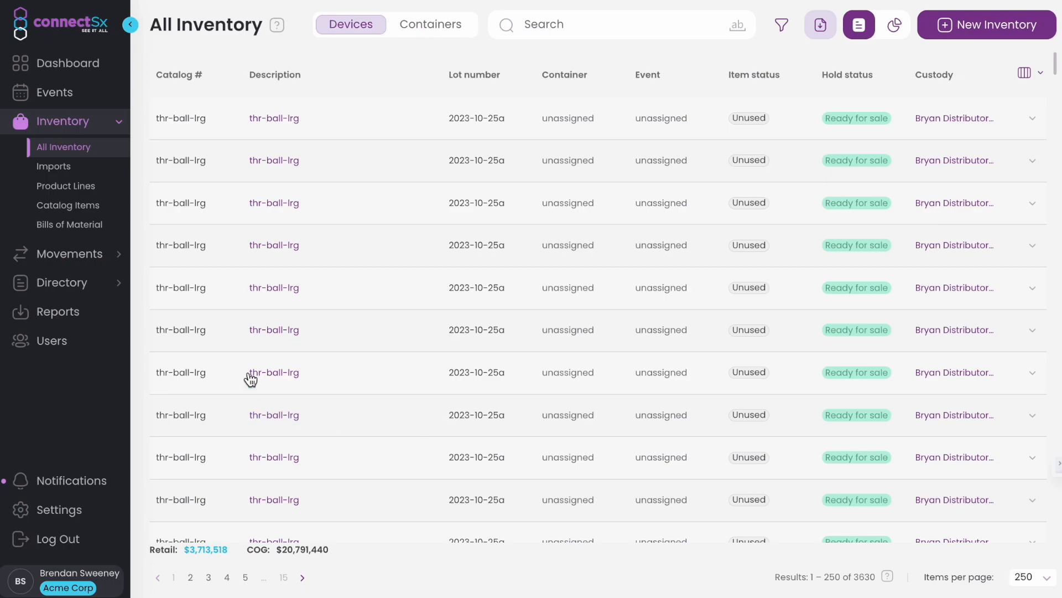
{"action": "left_click", "coordinate": [77, 65]}
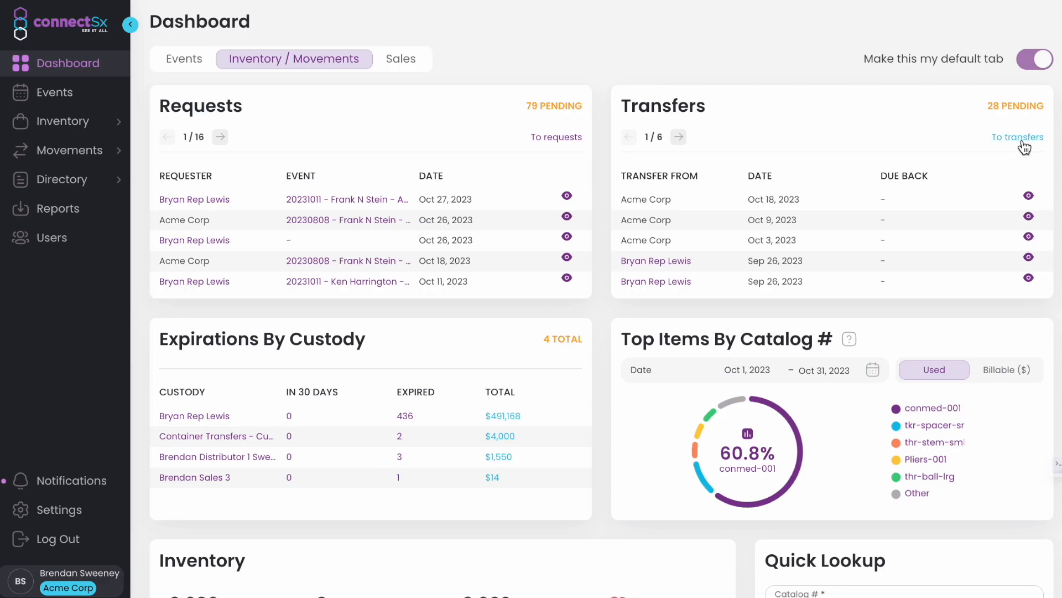
{"action": "left_click", "coordinate": [89, 155]}
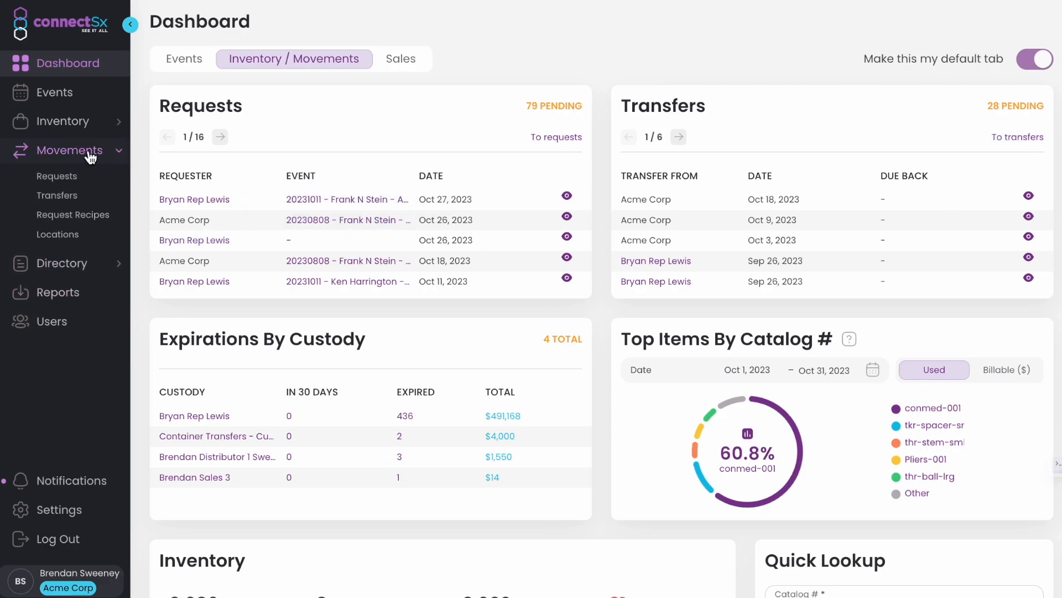
{"action": "left_click", "coordinate": [75, 206]}
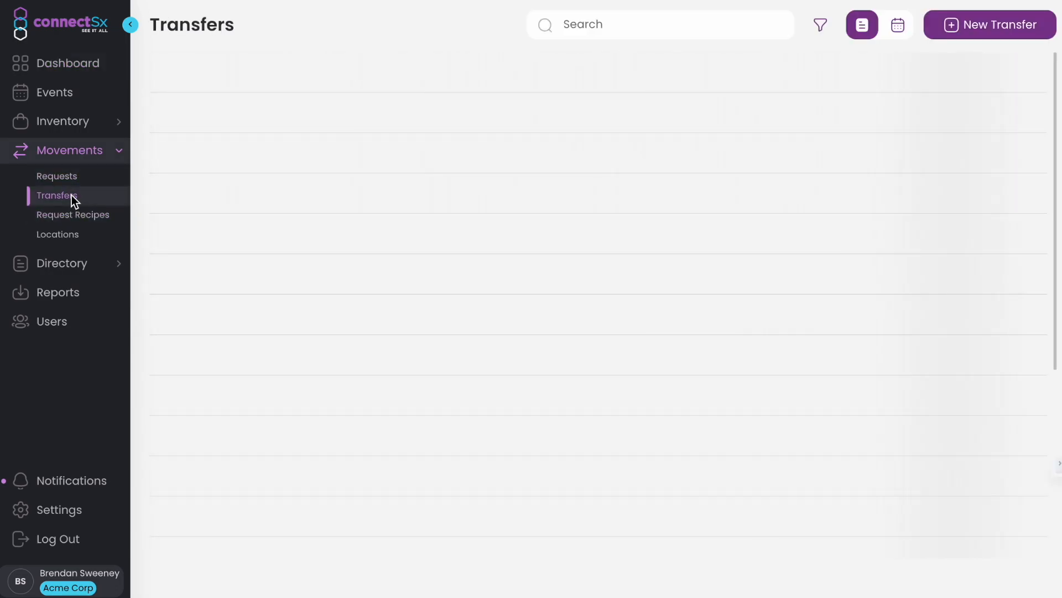
- Open the first thr-ball-lrg device in the full inventory and expand its Transfer section
{"action": "left_click", "coordinate": [71, 122]}
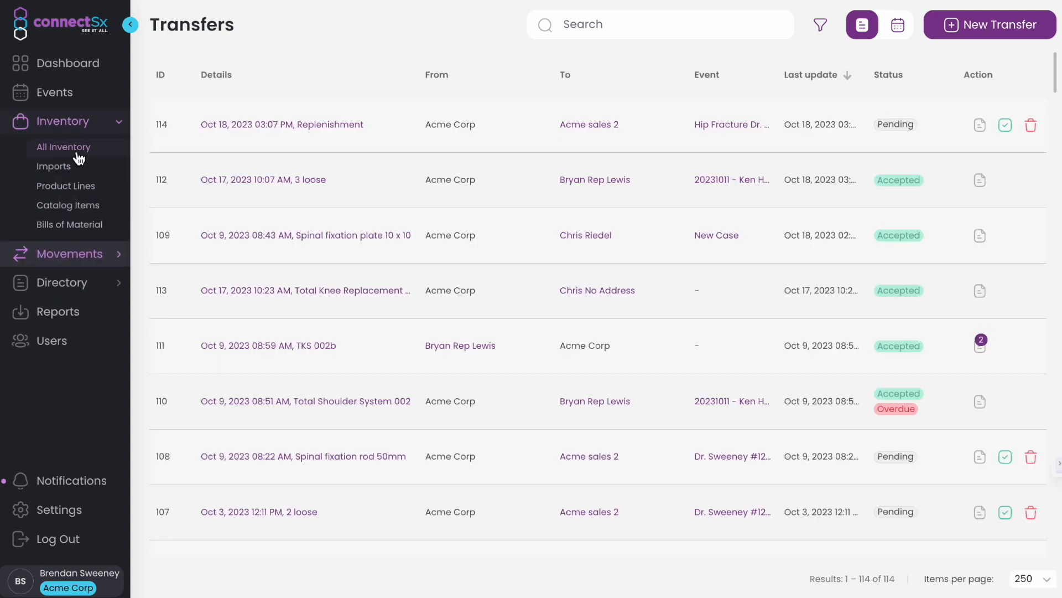
{"action": "left_click", "coordinate": [77, 152]}
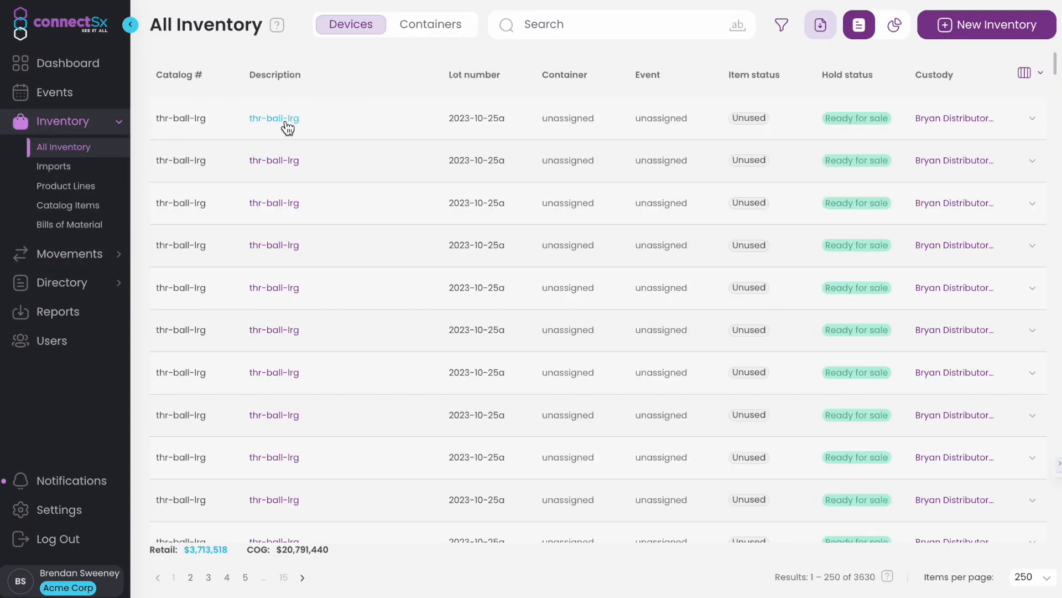
{"action": "left_click", "coordinate": [288, 129]}
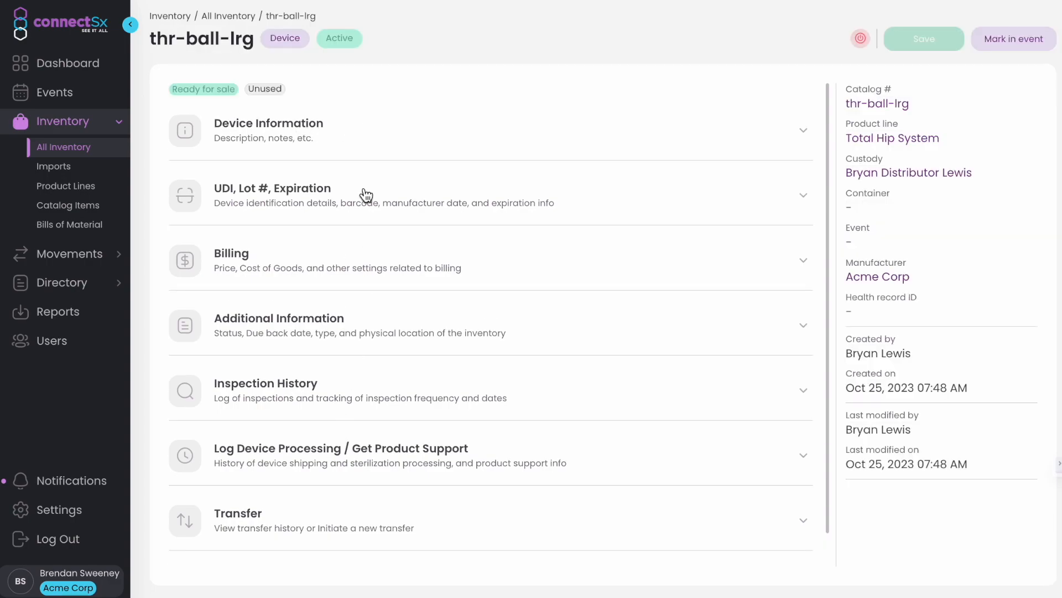
{"action": "scroll", "coordinate": [366, 194], "scroll_direction": "down", "scroll_amount": 1}
{"action": "left_click", "coordinate": [257, 487]}
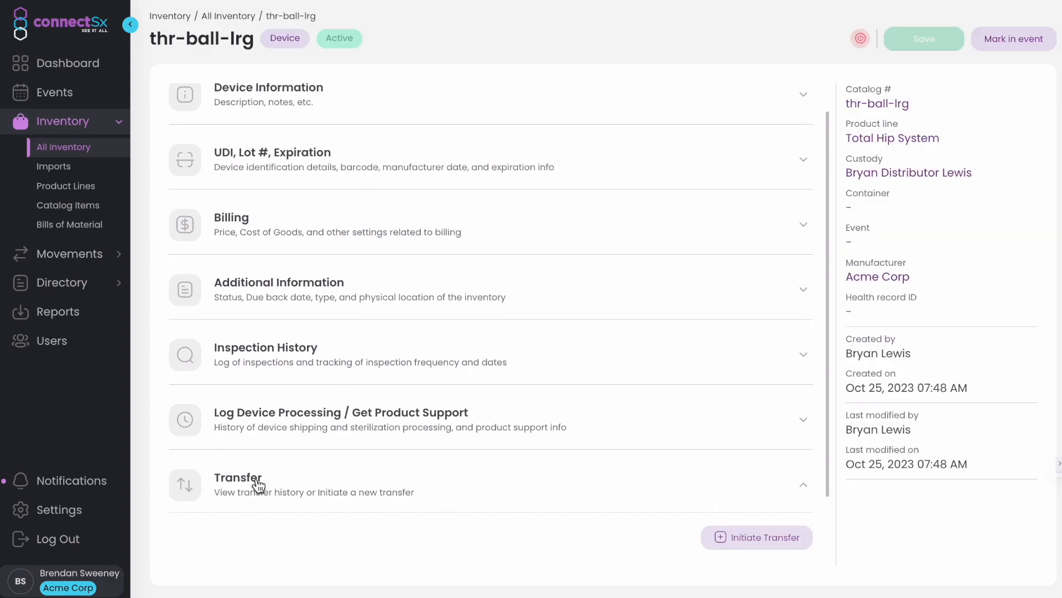
{"action": "scroll", "coordinate": [360, 372], "scroll_direction": "down", "scroll_amount": 2}
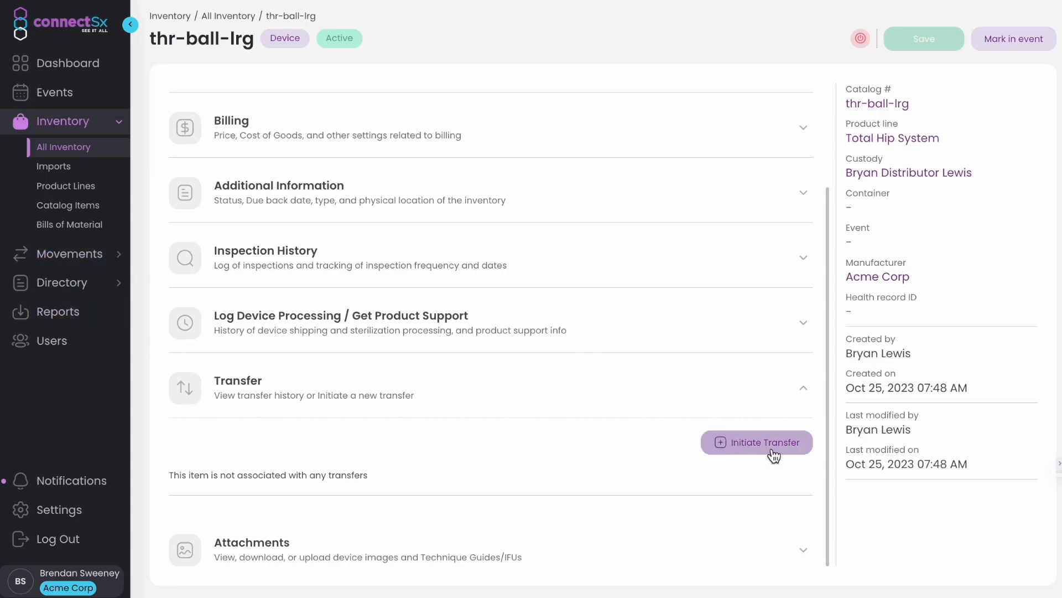
- Start a new transfer from the Transfers list with Organization as the current custodian
{"action": "left_click", "coordinate": [69, 260]}
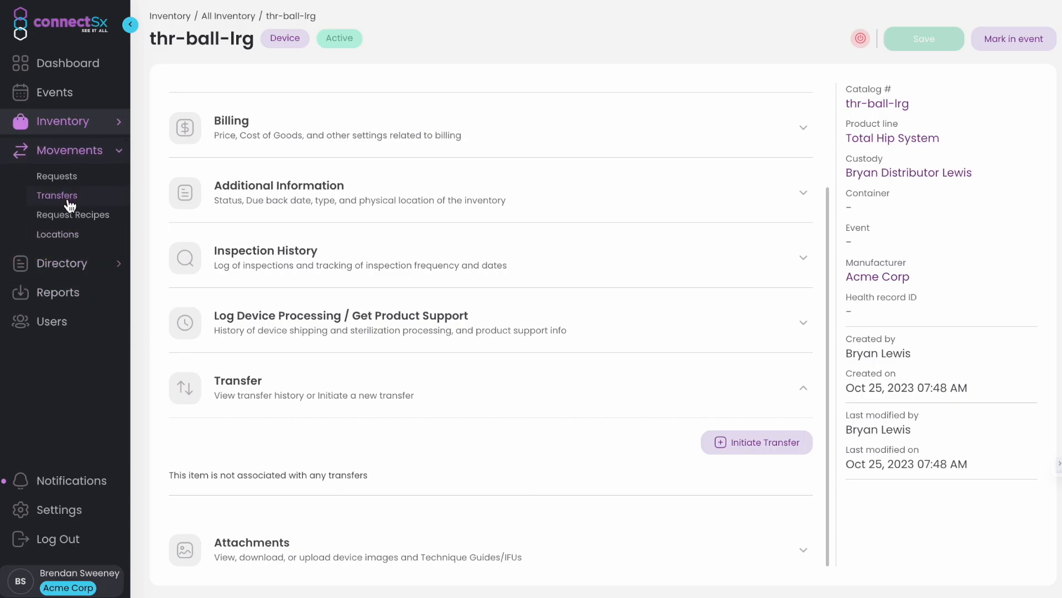
{"action": "left_click", "coordinate": [60, 197]}
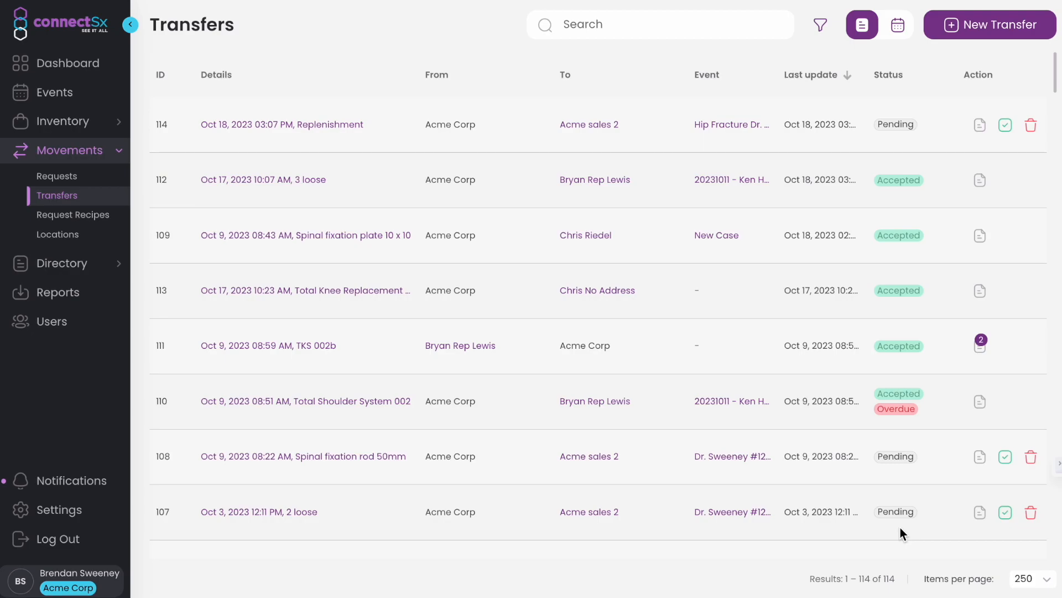
{"action": "left_click", "coordinate": [969, 29]}
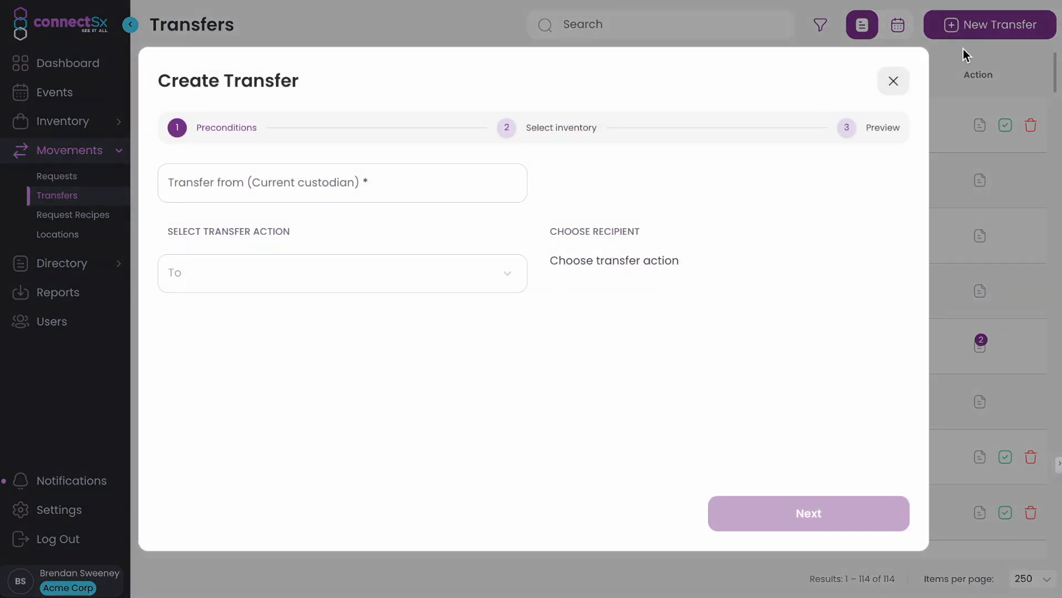
{"action": "left_click", "coordinate": [404, 180]}
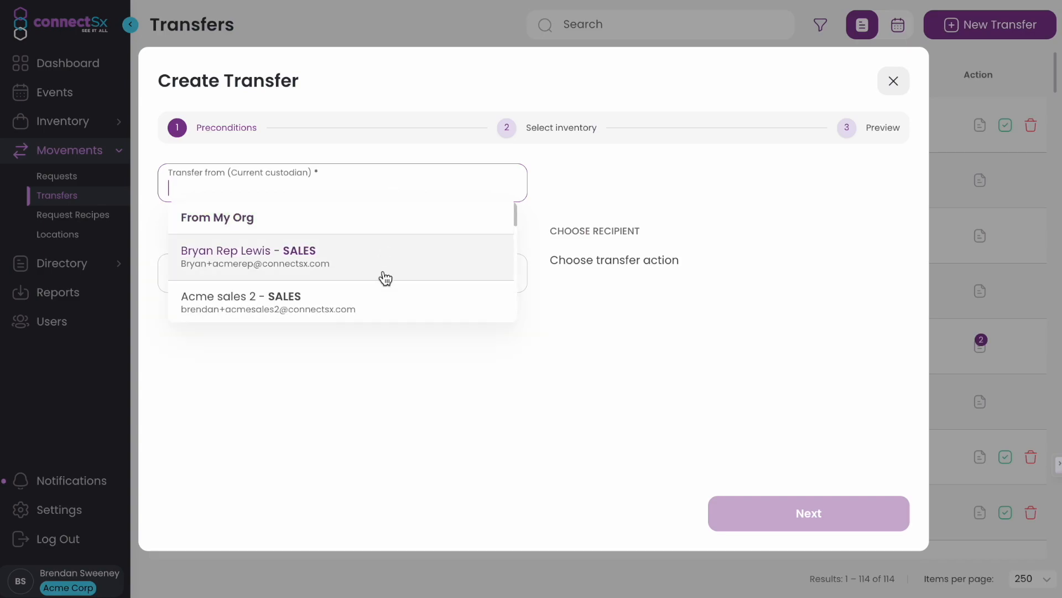
{"action": "scroll", "coordinate": [379, 277], "scroll_direction": "down", "scroll_amount": 3}
{"action": "scroll", "coordinate": [384, 277], "scroll_direction": "down", "scroll_amount": 1}
{"action": "scroll", "coordinate": [384, 278], "scroll_direction": "up", "scroll_amount": 5}
{"action": "left_click", "coordinate": [343, 229]}
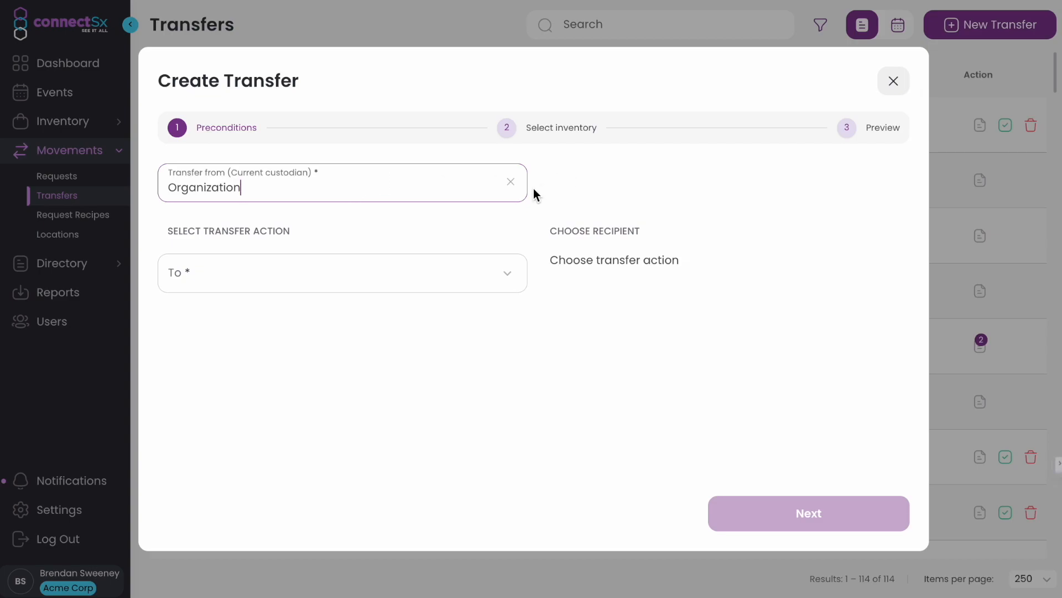
- Set the transfer action to Sales with Acme sales 2 as recipient, and proceed to inventory selection
{"action": "left_click", "coordinate": [425, 286]}
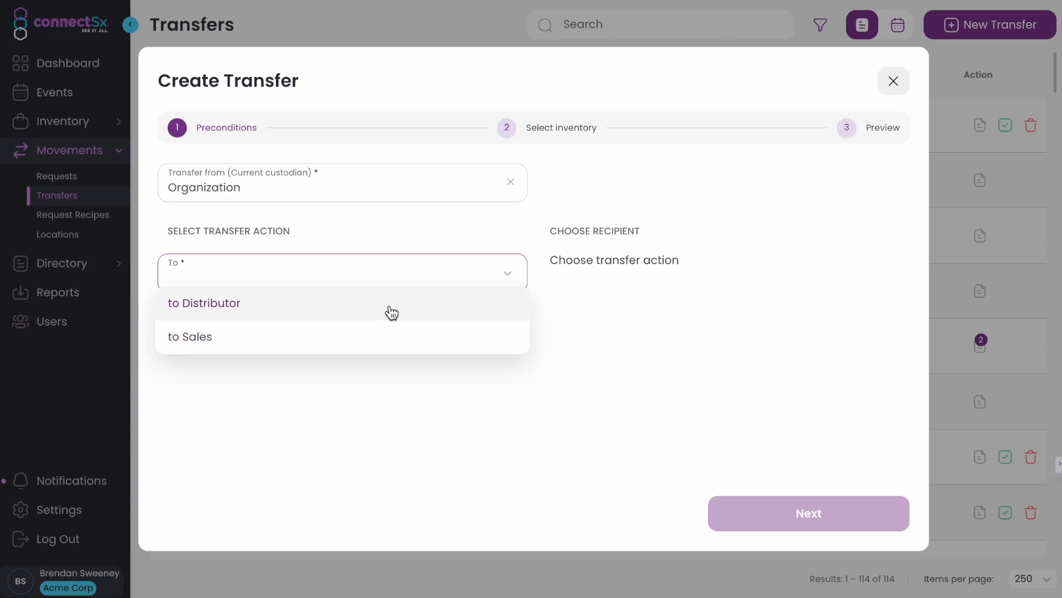
{"action": "left_click", "coordinate": [392, 344]}
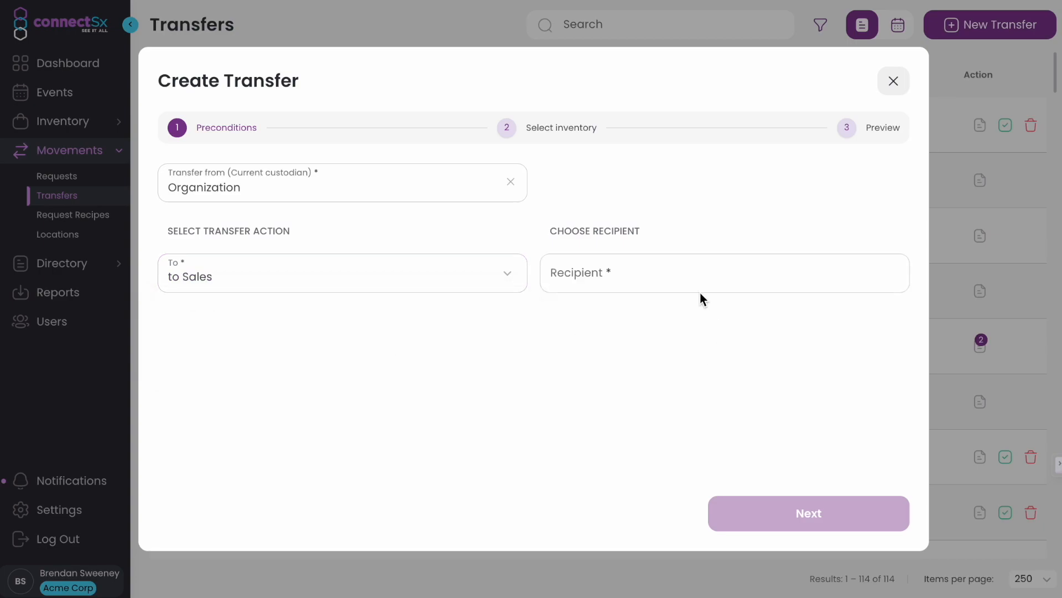
{"action": "left_click", "coordinate": [679, 275]}
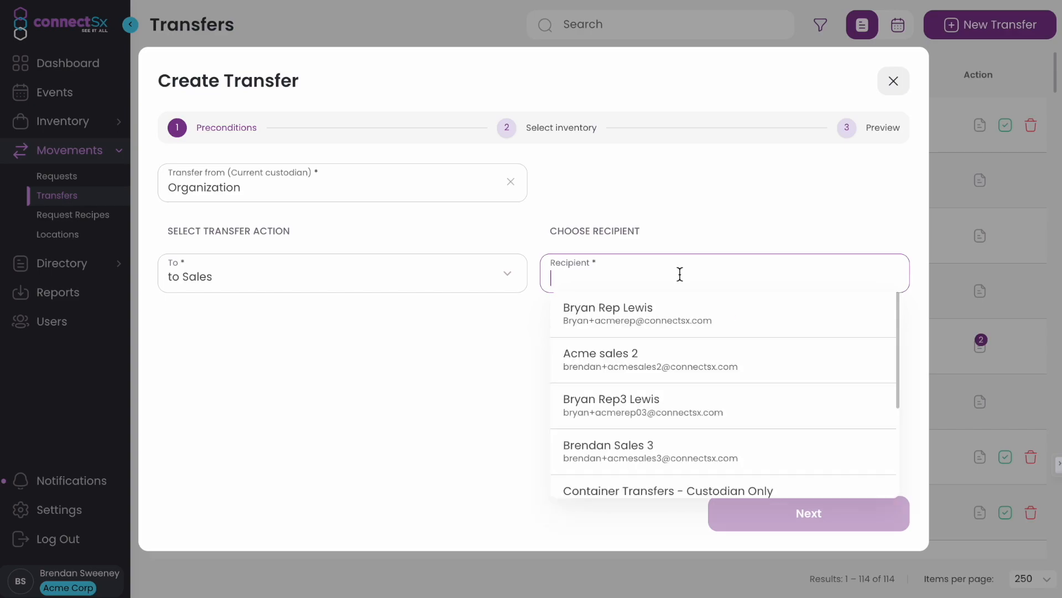
{"action": "left_click", "coordinate": [669, 358]}
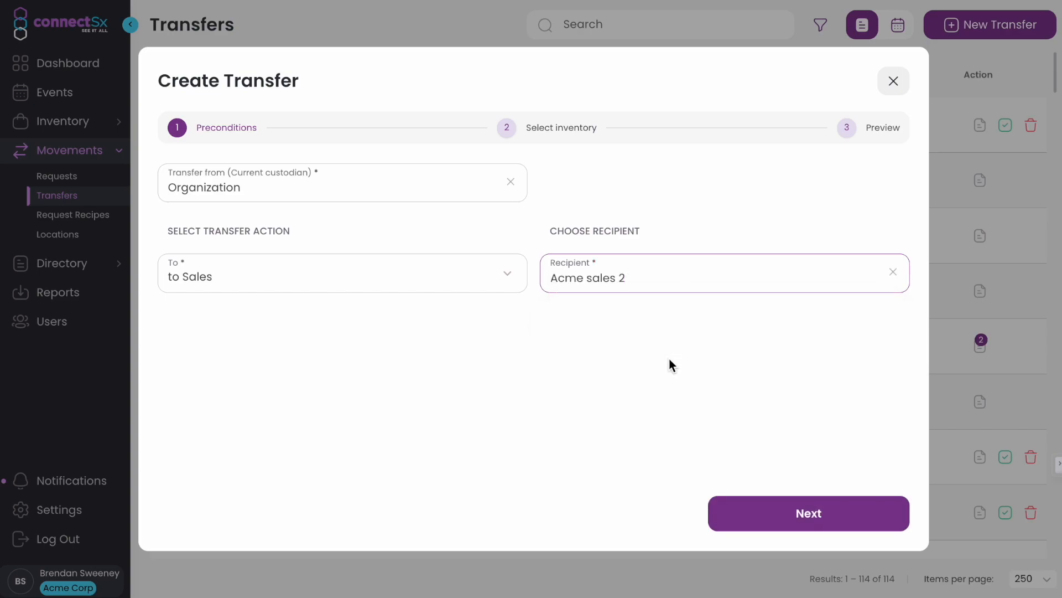
{"action": "left_click", "coordinate": [787, 515]}
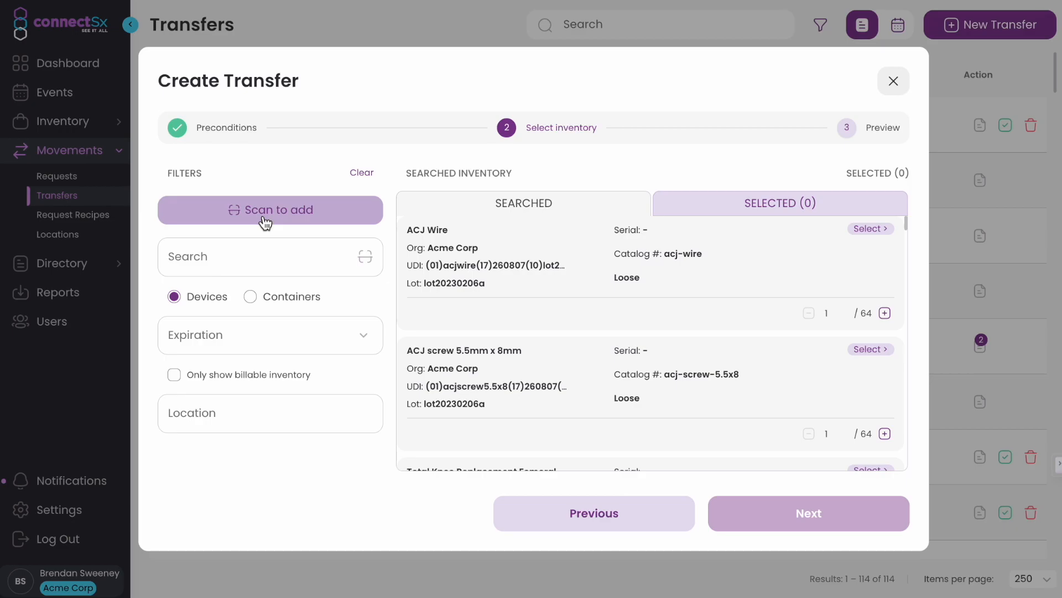
- Open the barcode scanner for adding inventory and close it without scanning anything
{"action": "left_click", "coordinate": [298, 209]}
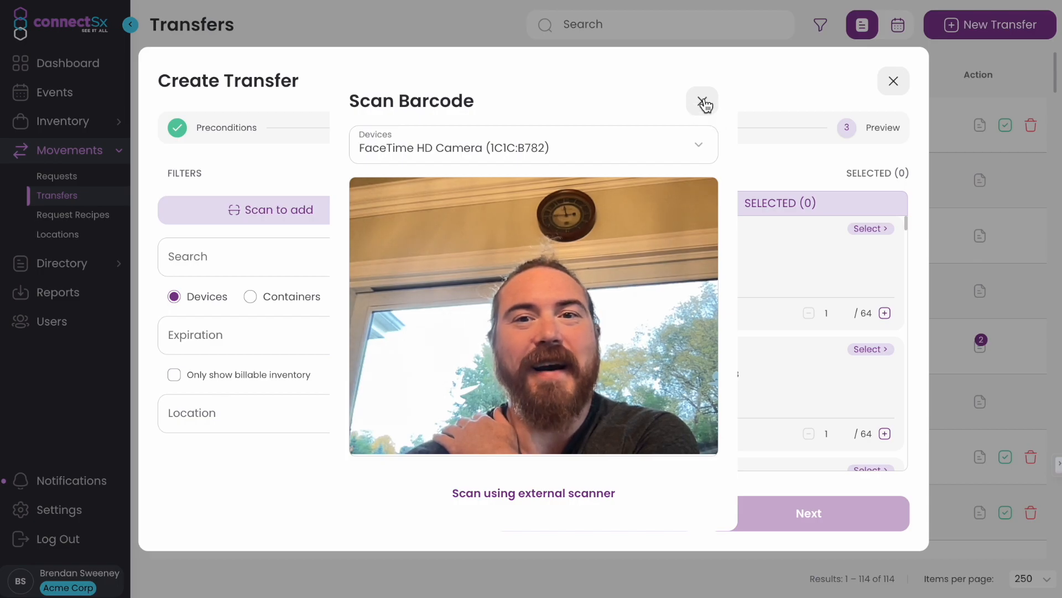
{"action": "left_click", "coordinate": [701, 101]}
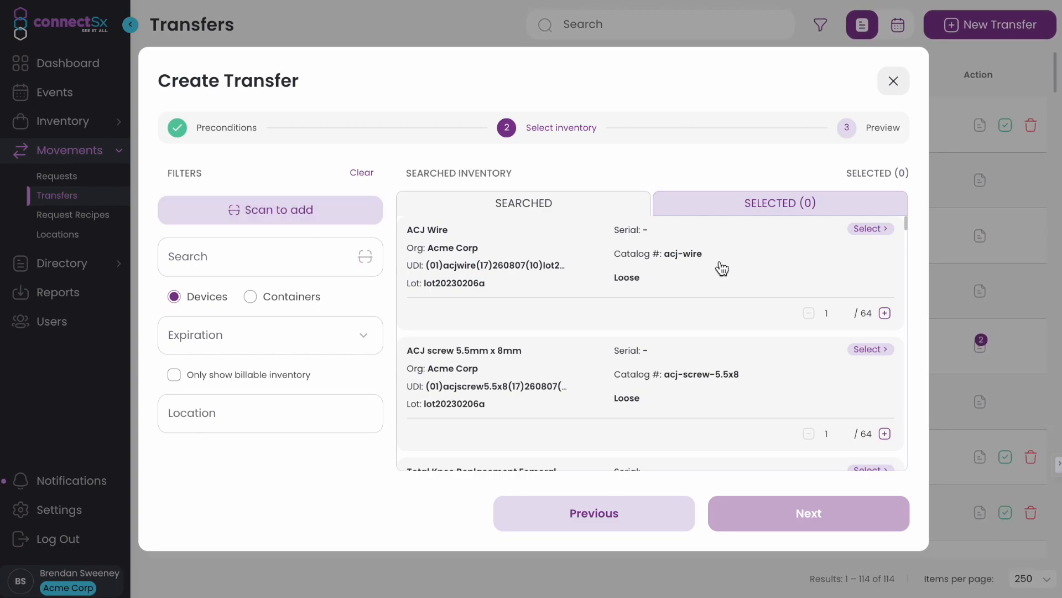
- Add ACJ Wire, ACJ screw 5.5mm x 8mm, the Total Knee Replacement Femoral item and Spinal Fixation Rod 10mm to the transfer
{"action": "left_click", "coordinate": [764, 260]}
{"action": "left_click", "coordinate": [785, 255]}
{"action": "left_click", "coordinate": [789, 273]}
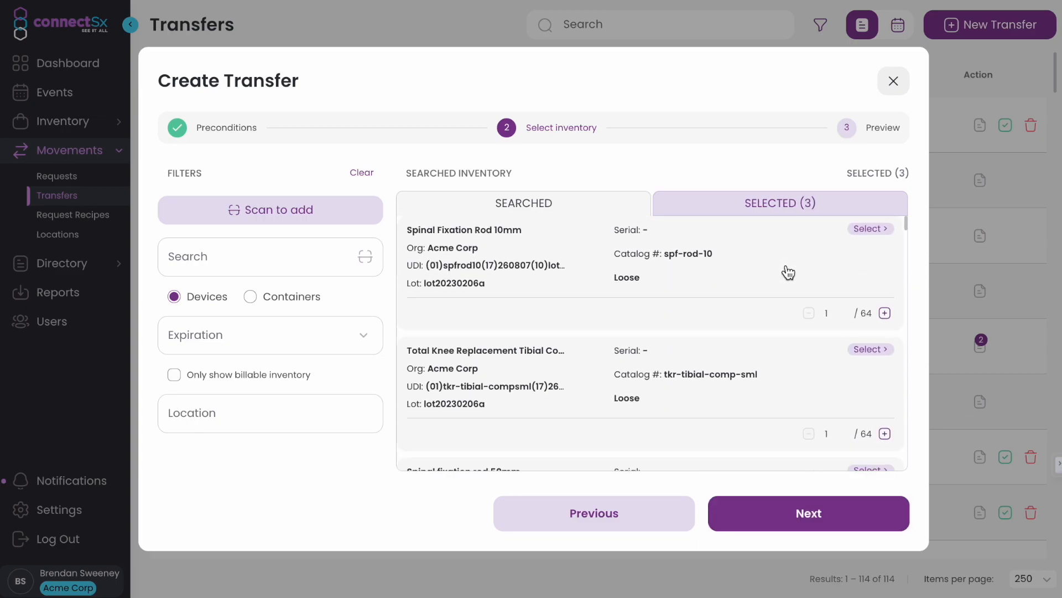
{"action": "left_click", "coordinate": [738, 261]}
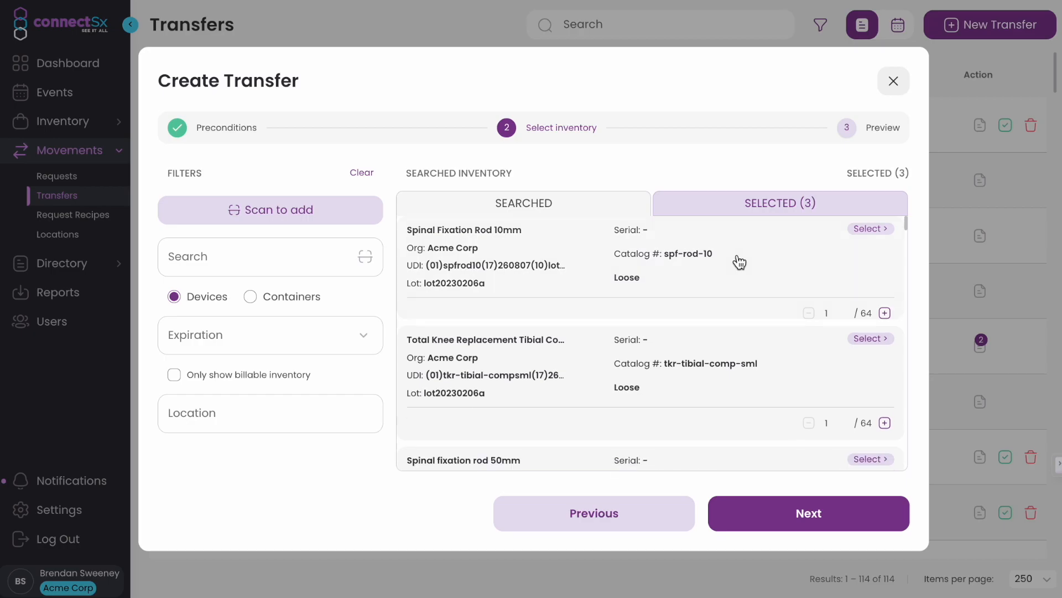
- Set the ACJ Wire quantity to 3 in the selected inventory and proceed to the transfer preview
{"action": "left_click", "coordinate": [813, 205]}
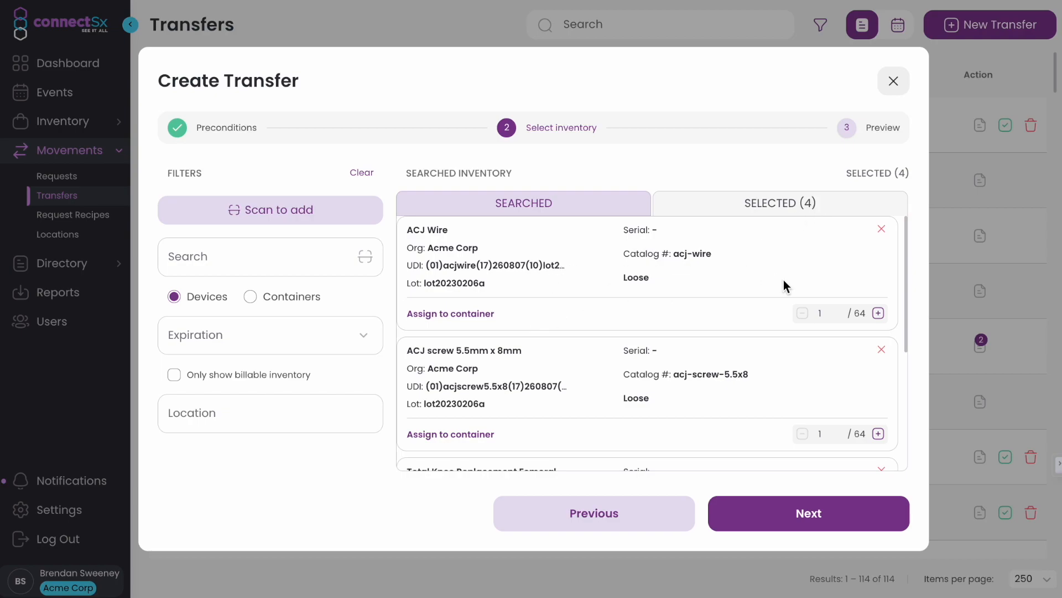
{"action": "left_click", "coordinate": [878, 313]}
{"action": "scroll", "coordinate": [708, 313], "scroll_direction": "down", "scroll_amount": 4}
{"action": "scroll", "coordinate": [707, 309], "scroll_direction": "up", "scroll_amount": 4}
{"action": "left_click", "coordinate": [769, 526]}
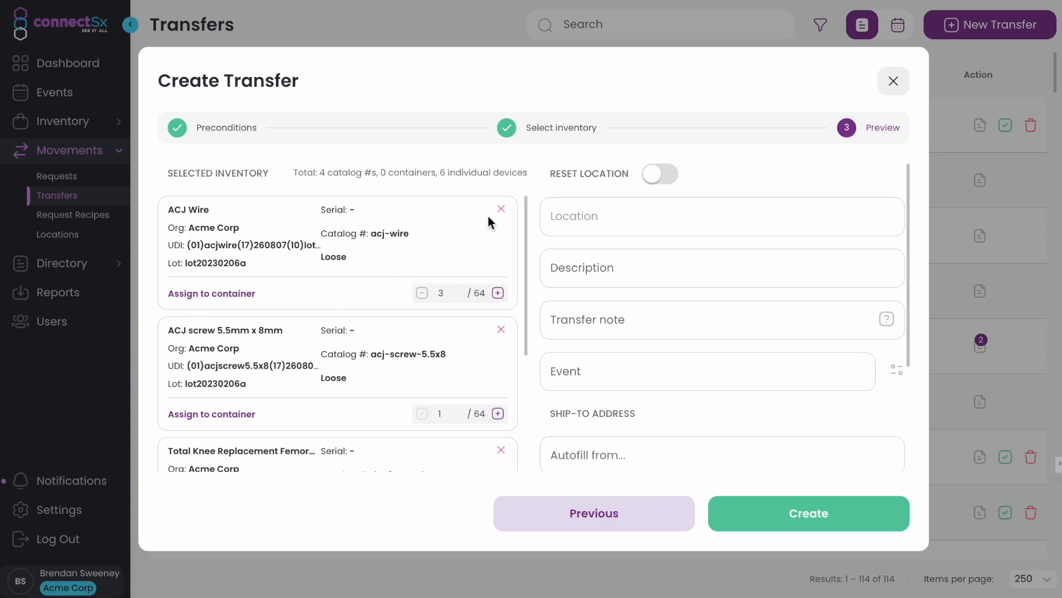
- Remove the ACJ screw 5.5mm x 8mm, and set the quantities to 4 for ACJ Wire and 2 for the Total Knee Replacement Femoral item
{"action": "left_click", "coordinate": [501, 331]}
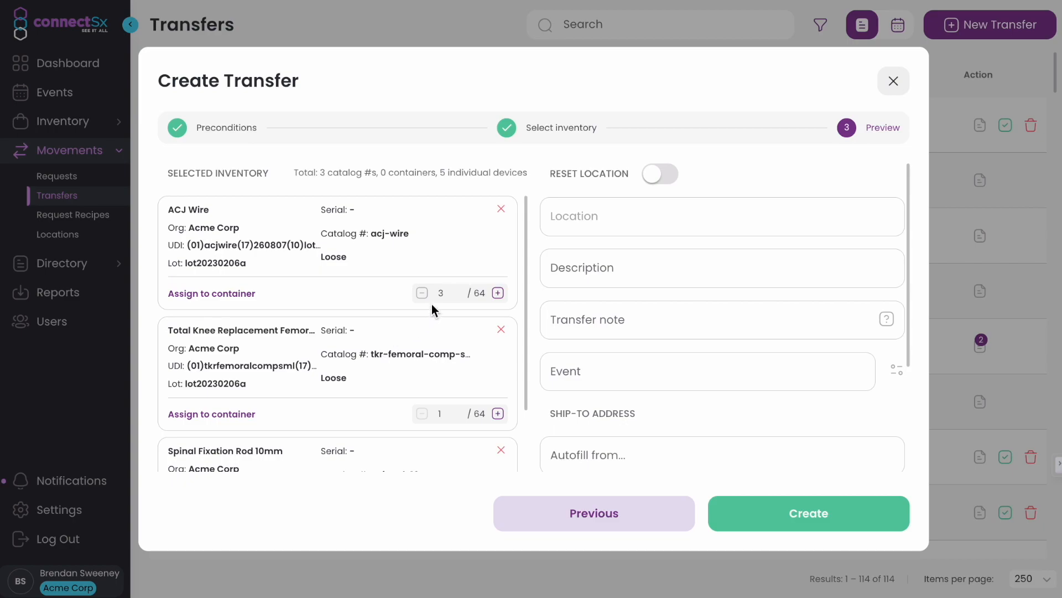
{"action": "left_click", "coordinate": [446, 292]}
{"action": "key", "text": "BackSpace"}
{"action": "type", "text": "4"}
{"action": "left_click", "coordinate": [498, 413]}
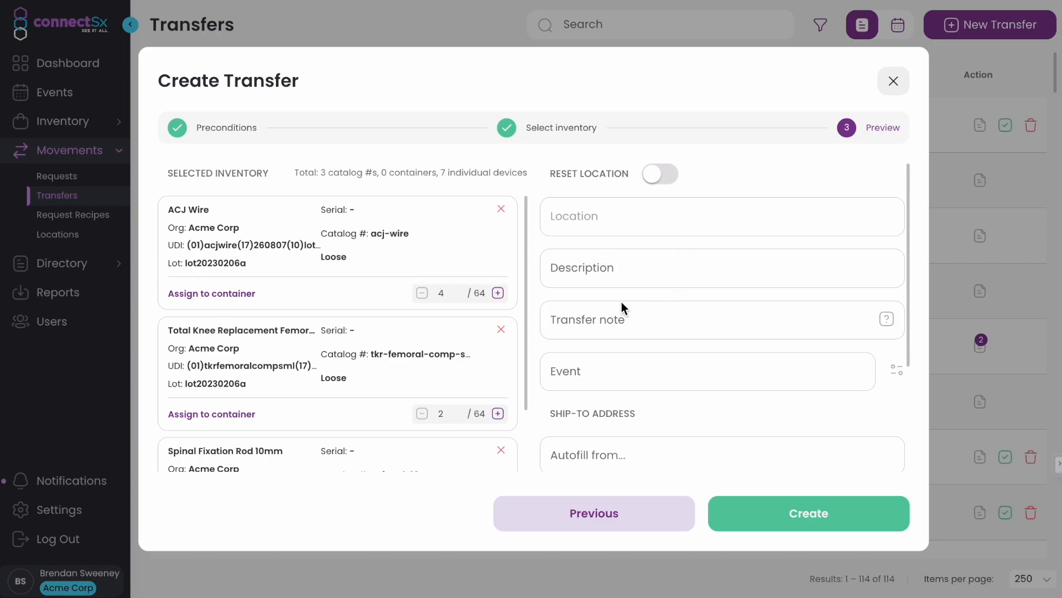
- Link the transfer to the Hip Fracture event dated 9-25-2023, leaving the description and transfer note empty
{"action": "left_click", "coordinate": [622, 270]}
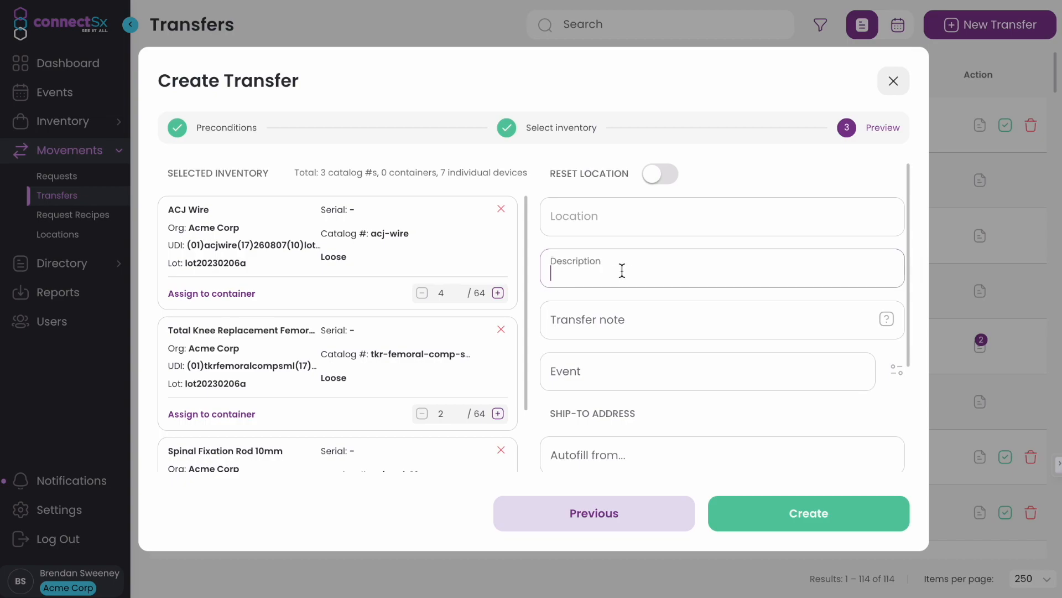
{"action": "left_click", "coordinate": [633, 330]}
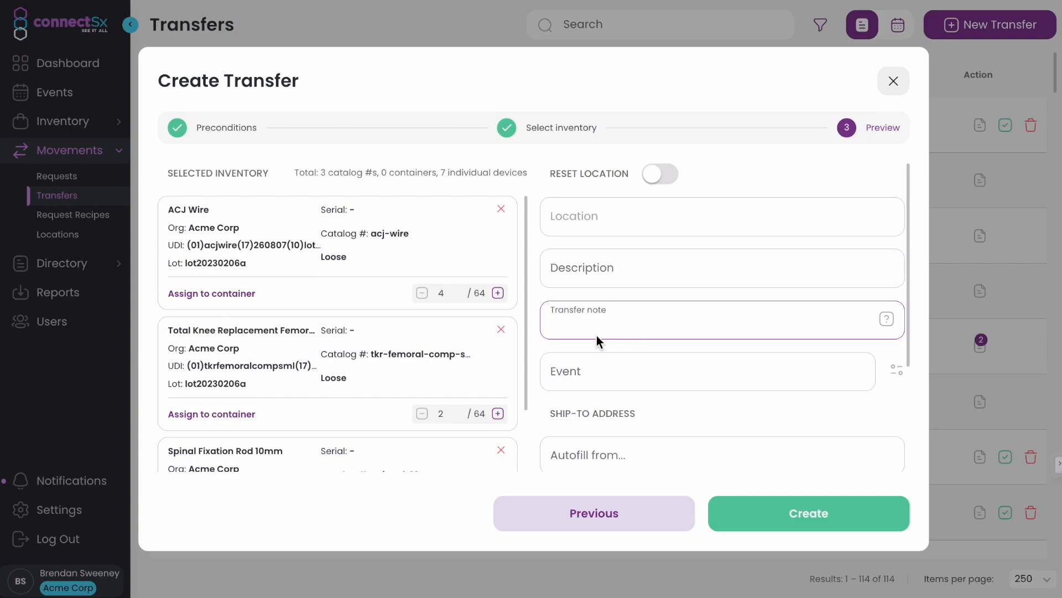
{"action": "scroll", "coordinate": [597, 336], "scroll_direction": "down", "scroll_amount": 2}
{"action": "scroll", "coordinate": [596, 336], "scroll_direction": "down", "scroll_amount": 1}
{"action": "left_click", "coordinate": [600, 216]}
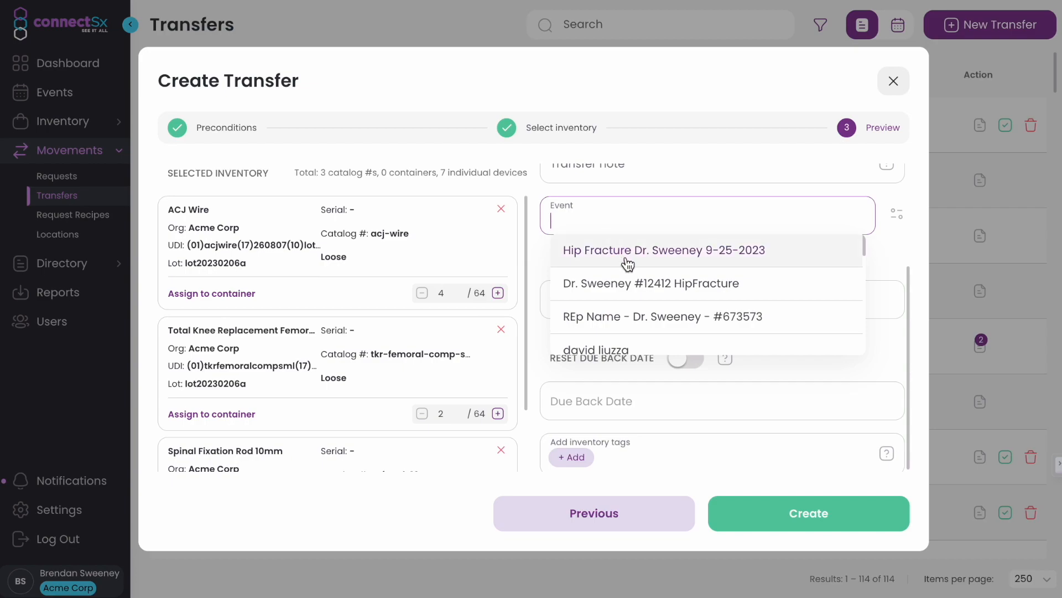
{"action": "left_click", "coordinate": [627, 264]}
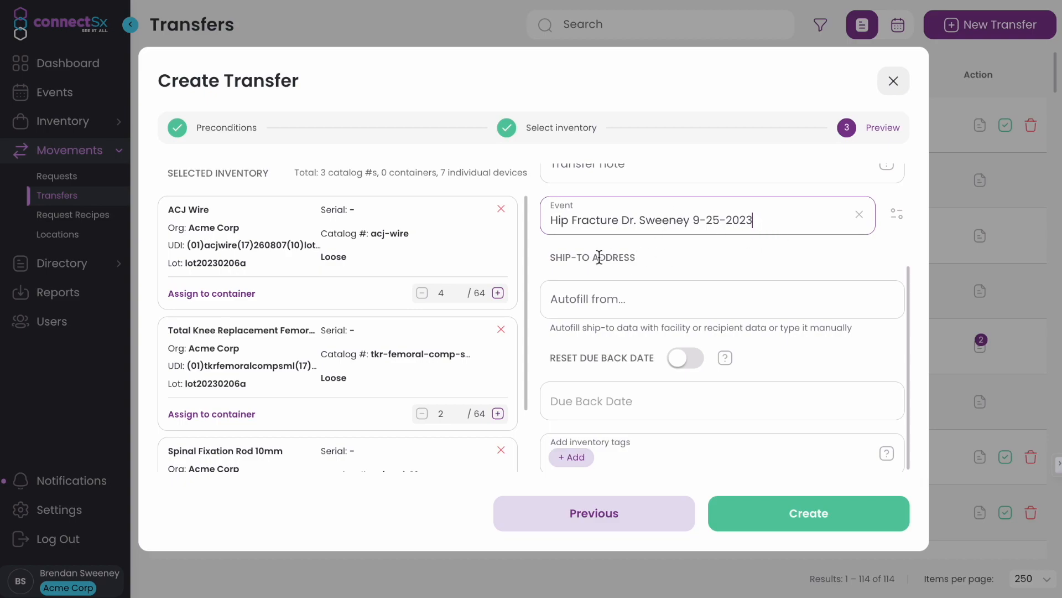
{"action": "left_click", "coordinate": [681, 258]}
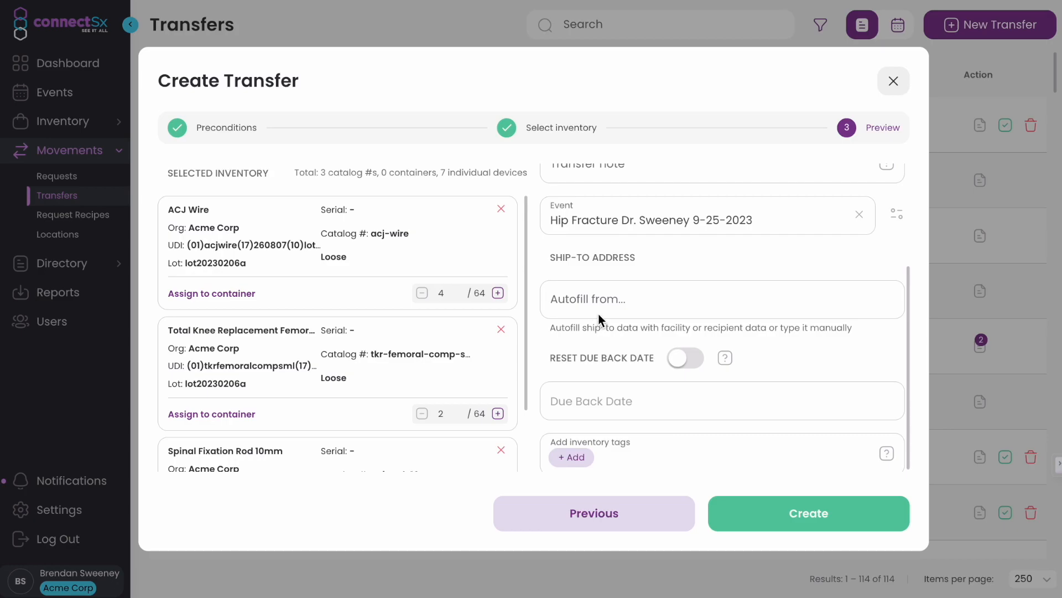
- Fill the ship-to address from the facility's primary address and enable resetting the due back date
{"action": "left_click", "coordinate": [617, 300]}
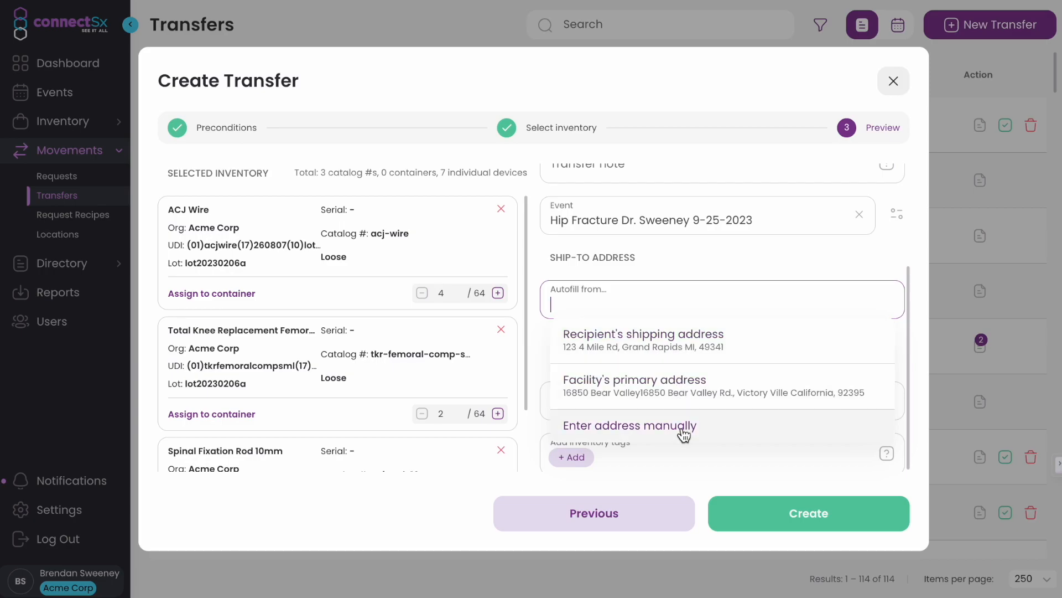
{"action": "left_click", "coordinate": [684, 384]}
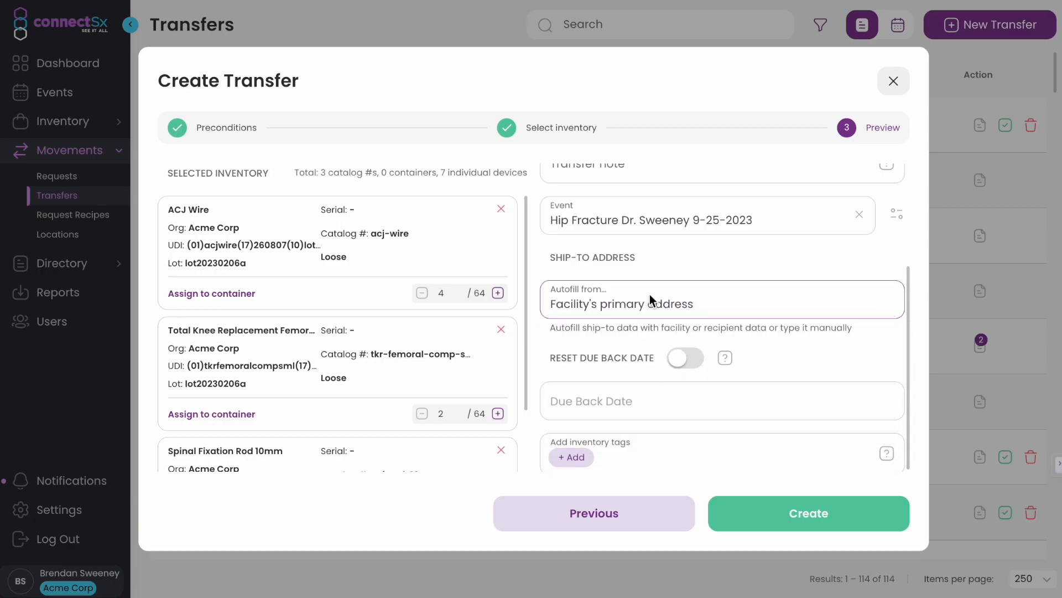
{"action": "left_click", "coordinate": [680, 361]}
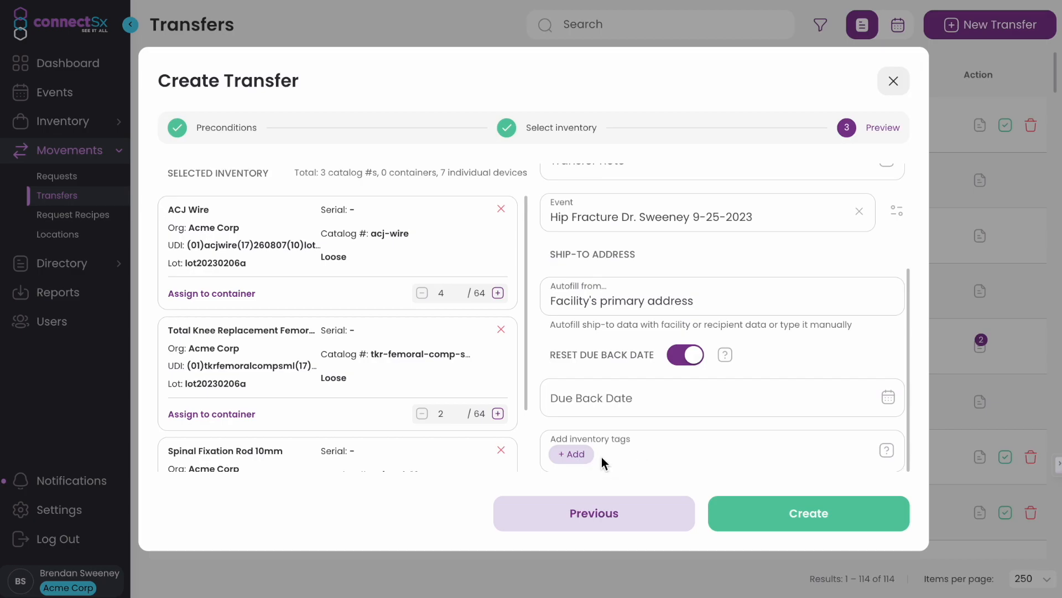
- Toggle the due back date reset off and on again, and set the due back date to Oct 31, 2023
{"action": "left_click", "coordinate": [688, 357]}
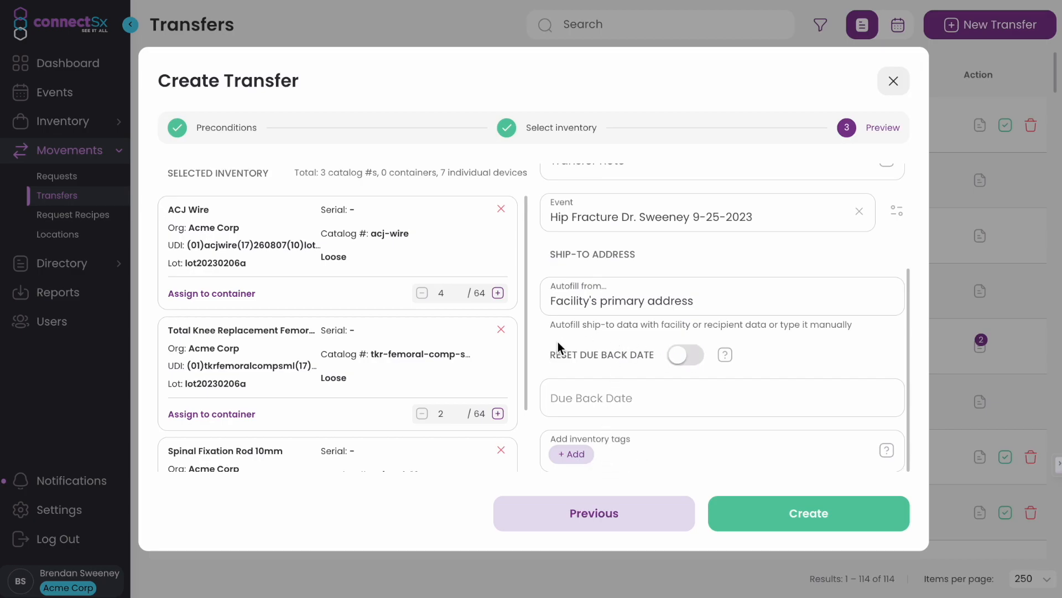
{"action": "left_click", "coordinate": [680, 357]}
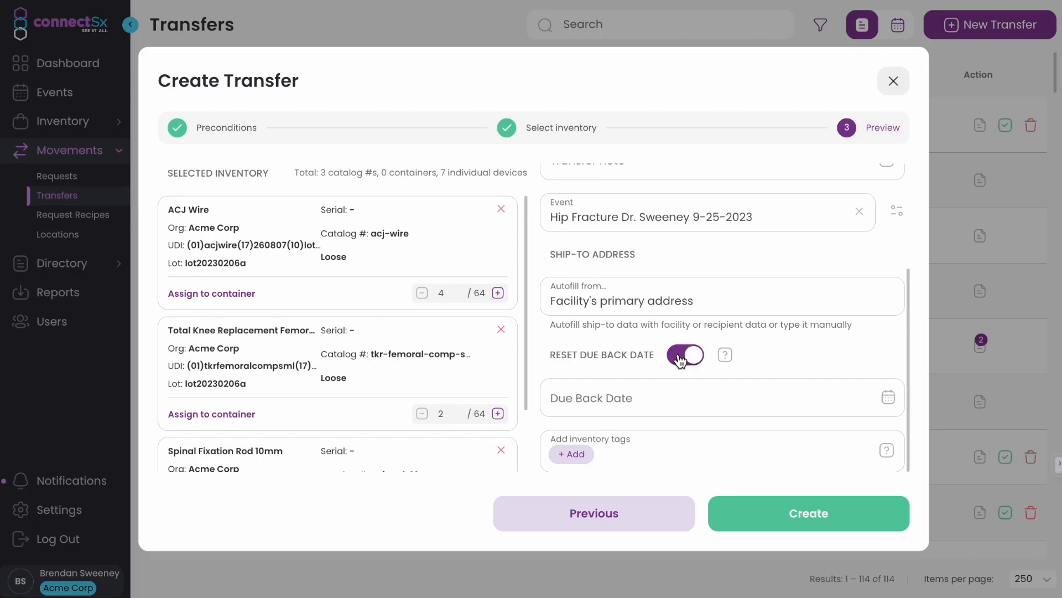
{"action": "left_click", "coordinate": [607, 403]}
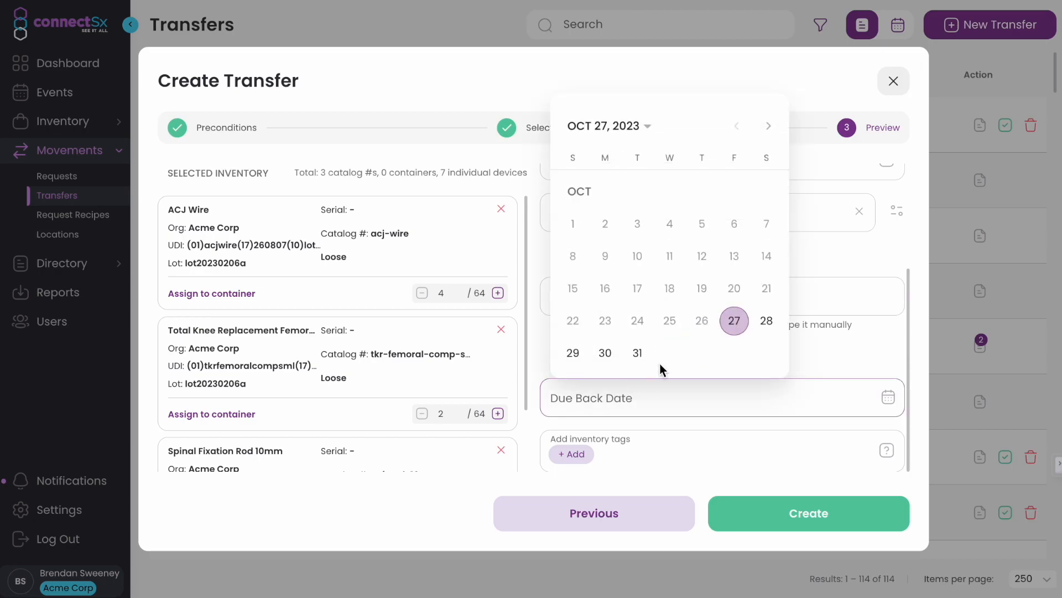
{"action": "left_click", "coordinate": [637, 353]}
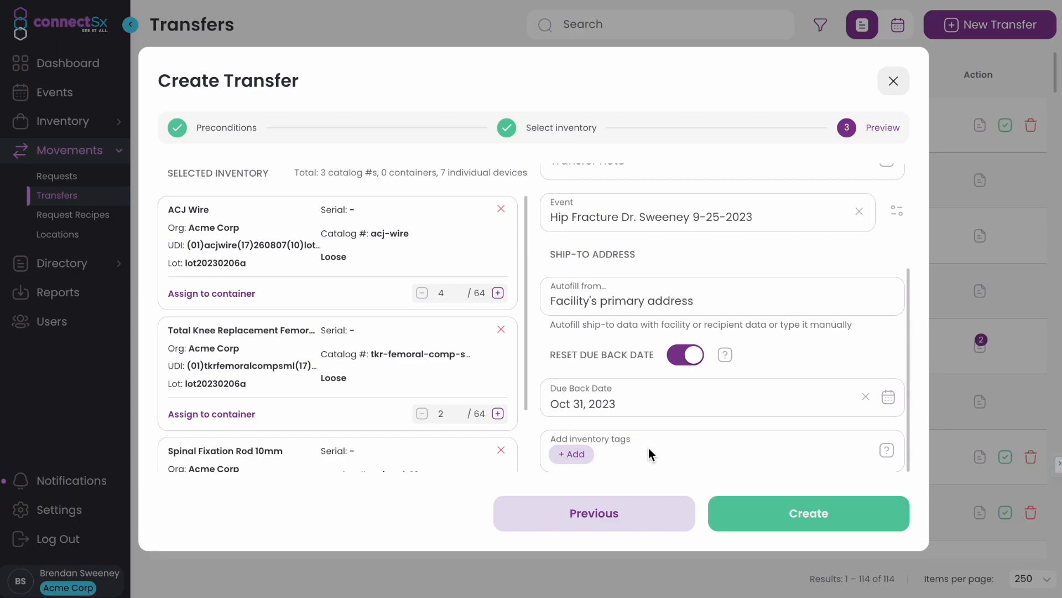
- Add the existing inventory tag "anything" and a new tag "newtag" to the transfer
{"action": "left_click", "coordinate": [575, 454]}
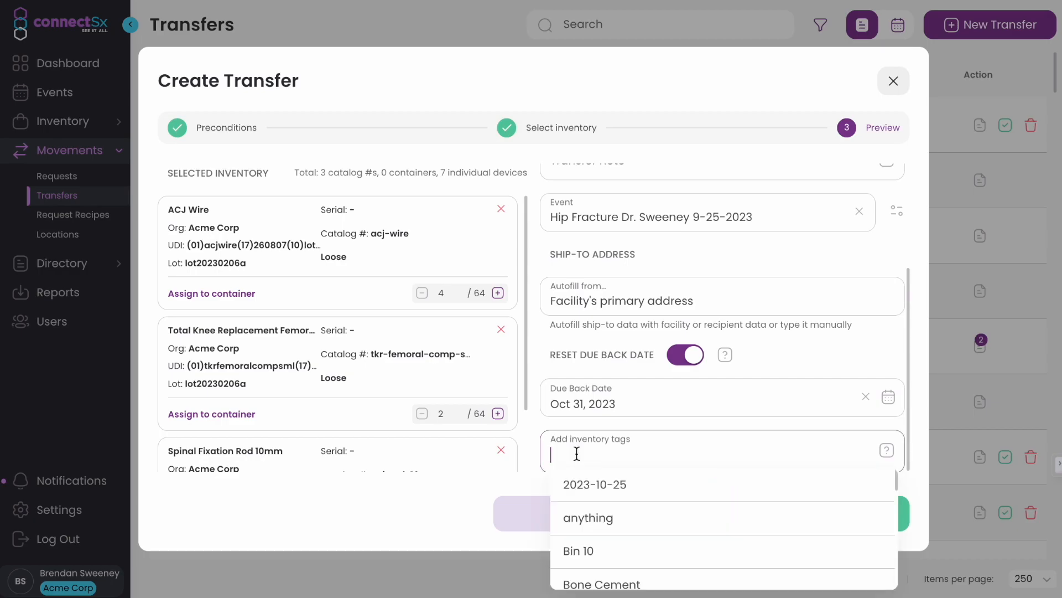
{"action": "left_click", "coordinate": [610, 526]}
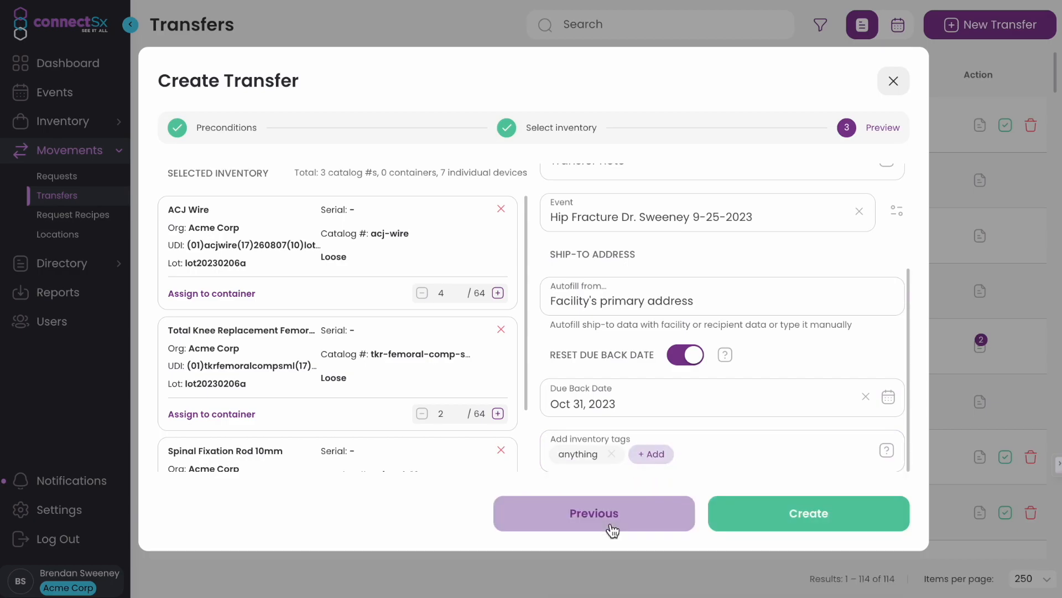
{"action": "left_click", "coordinate": [650, 454]}
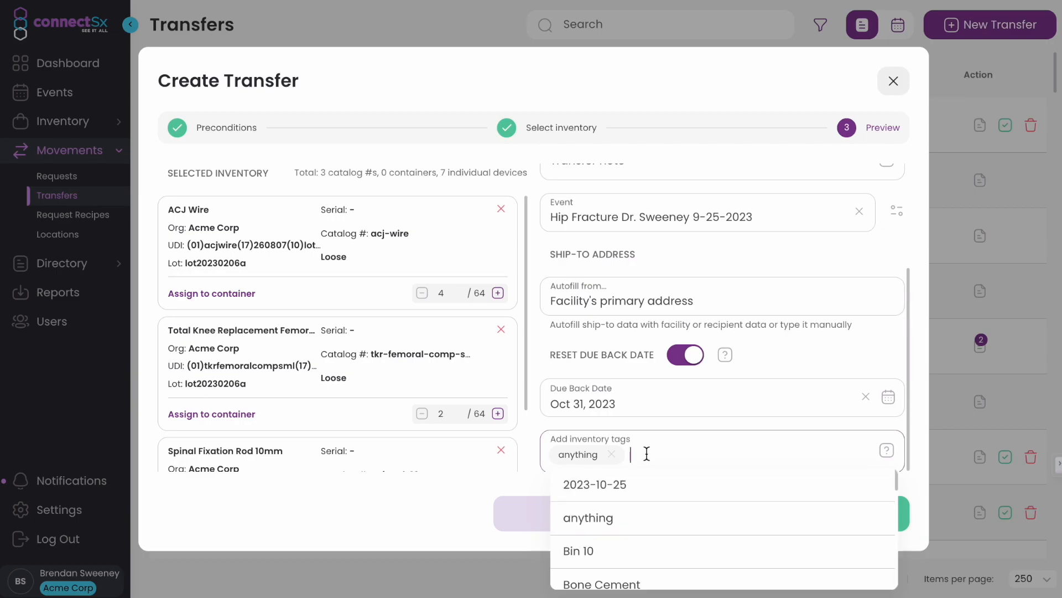
{"action": "type", "text": "newtag"}
{"action": "key", "text": "Return"}
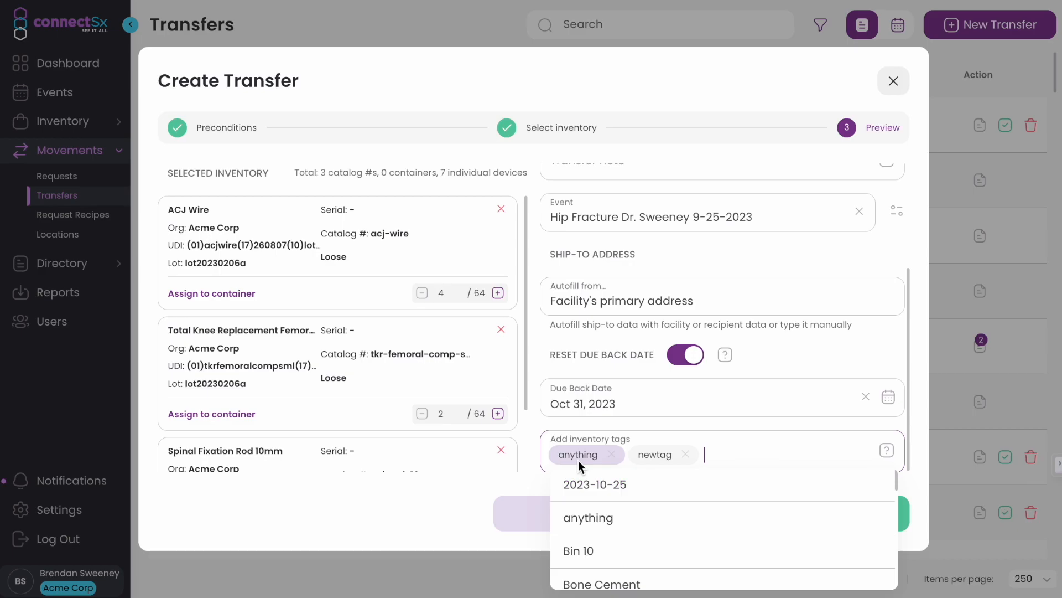
{"action": "left_click", "coordinate": [535, 433]}
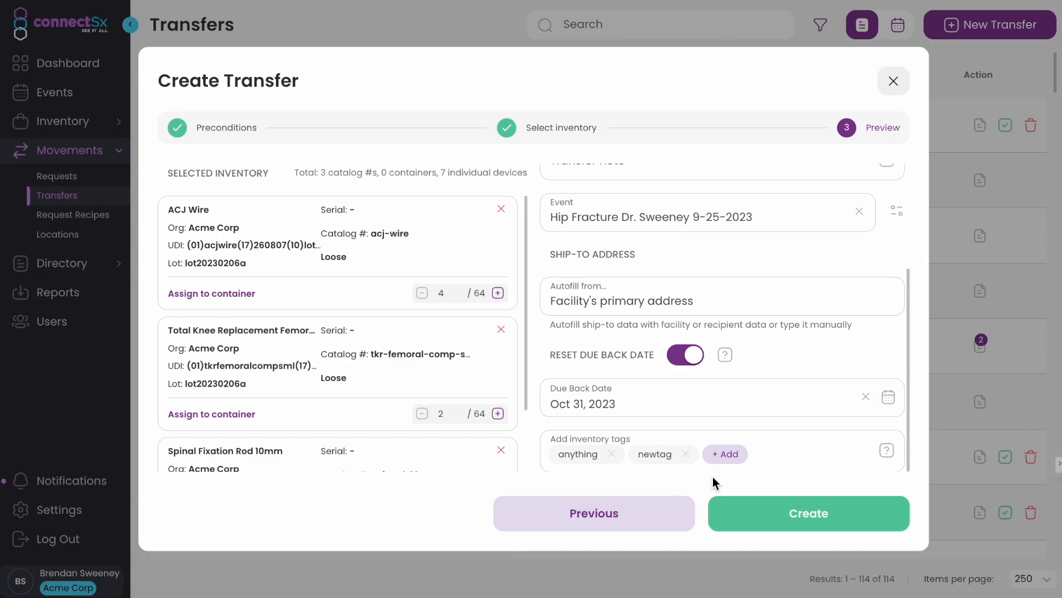
- Review the transfer details in the preview and create the transfer
{"action": "scroll", "coordinate": [672, 437], "scroll_direction": "up", "scroll_amount": 5}
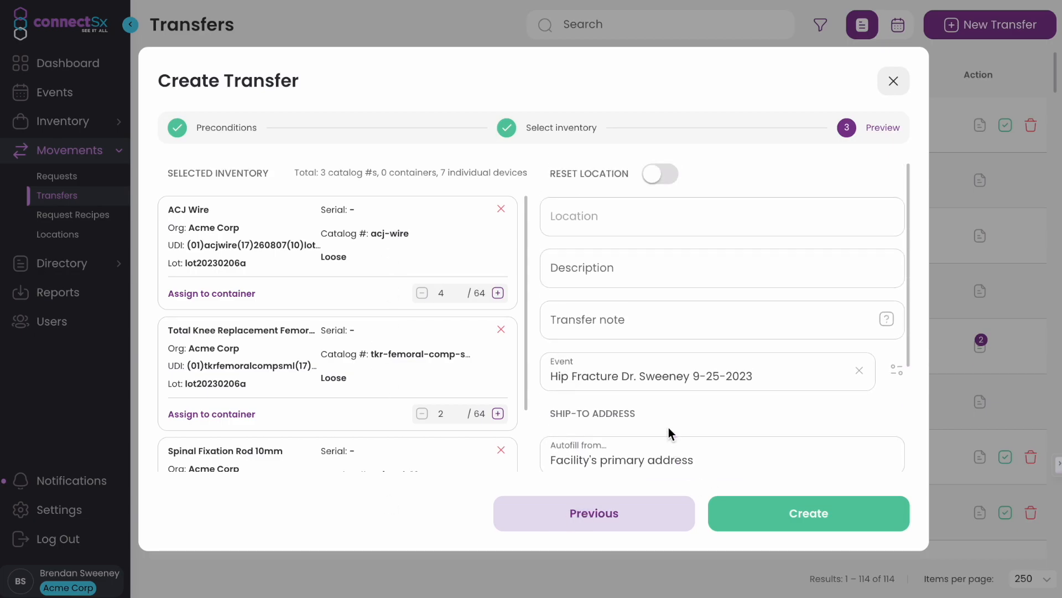
{"action": "scroll", "coordinate": [638, 273], "scroll_direction": "down", "scroll_amount": 3}
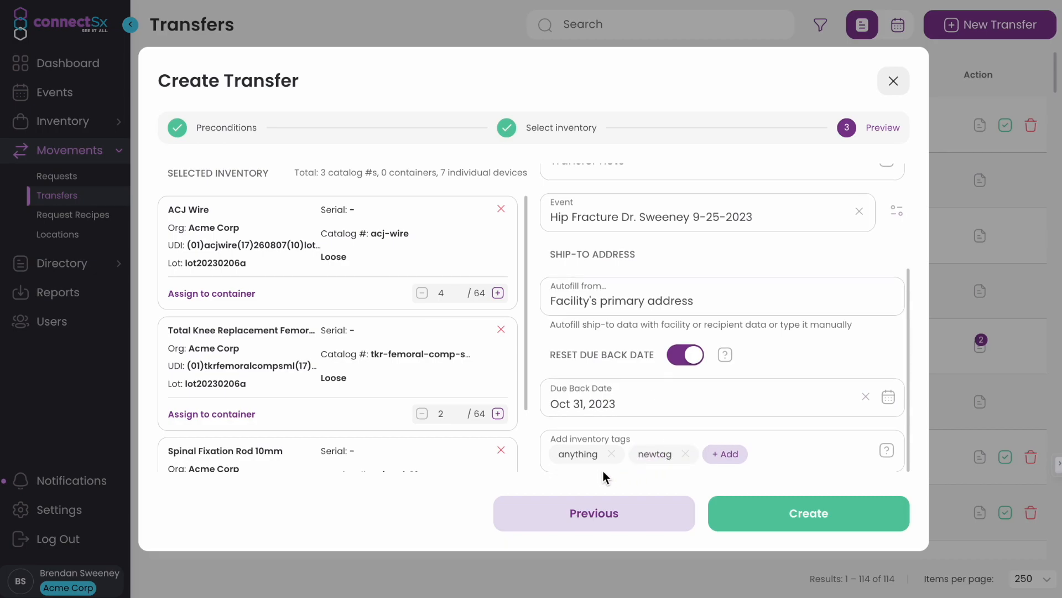
{"action": "left_click", "coordinate": [814, 518]}
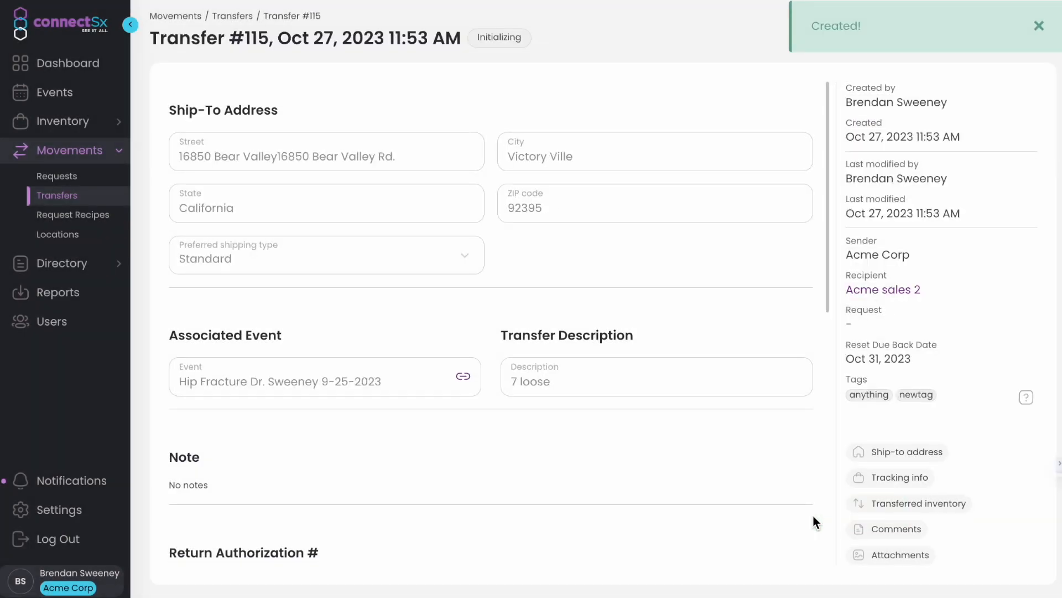